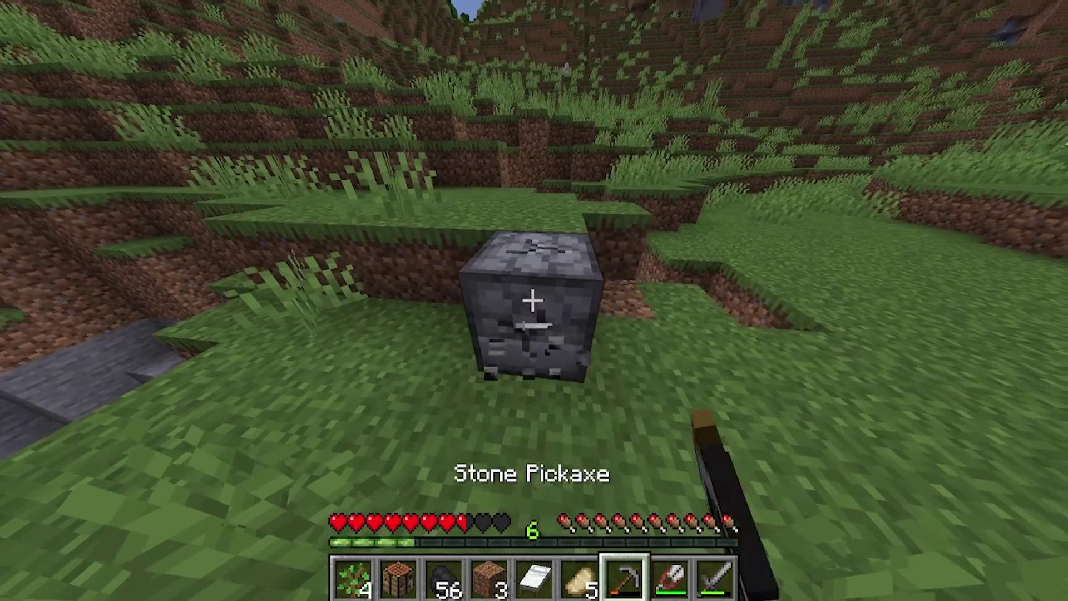
Step: Mine the stone block, switch to the cooked porkchop, and walk through the ravine
drag(532, 301, 532, 301)
key(6)
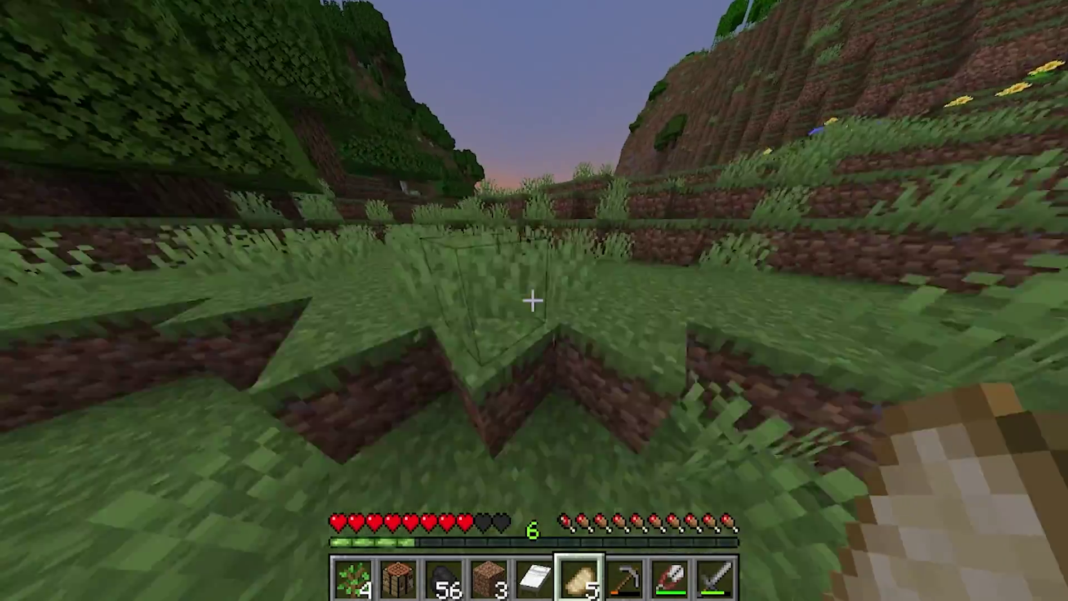
key(w)
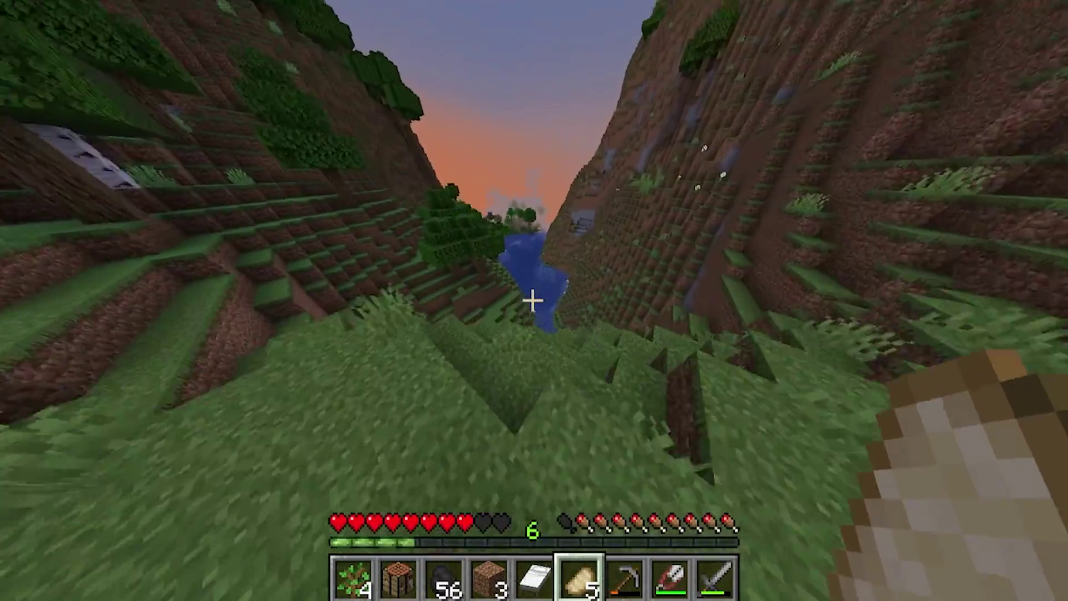
key(w)
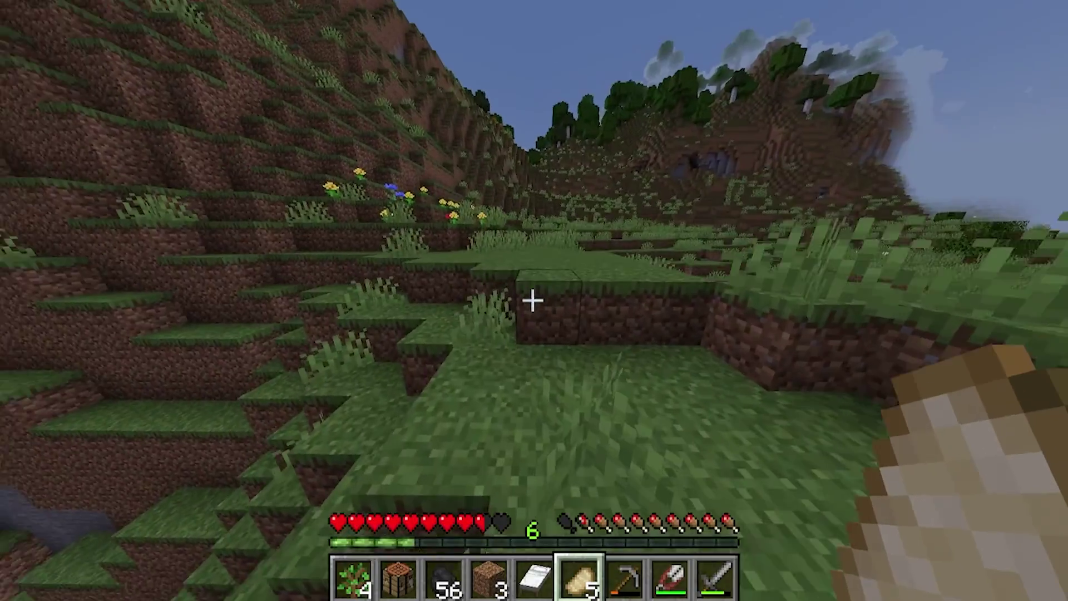
key(w)
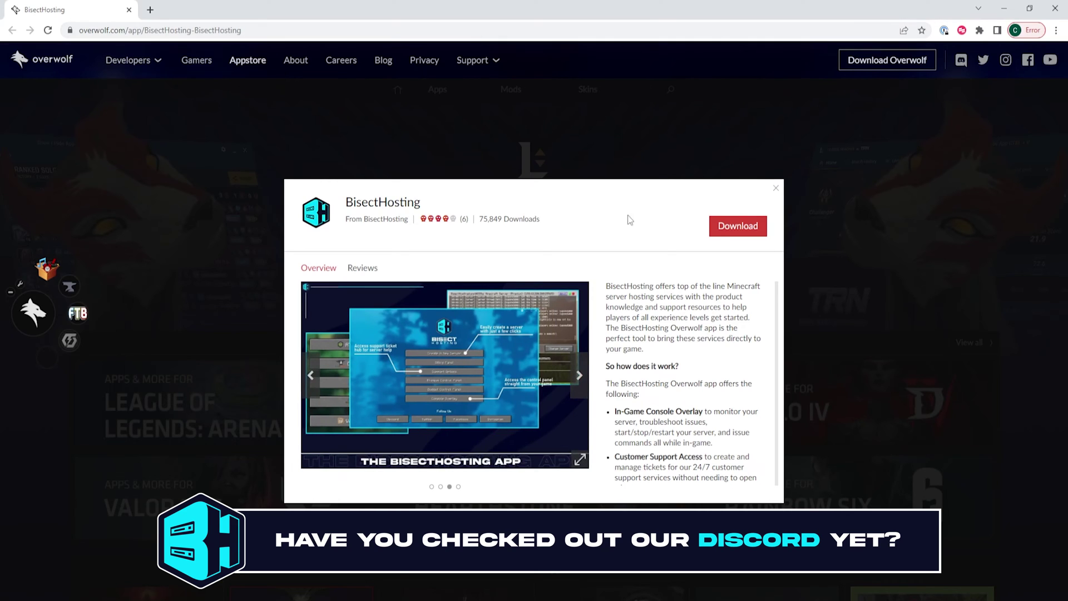
Step: Download the BisectHosting app from its Overwolf page and run the downloaded installer
click(730, 233)
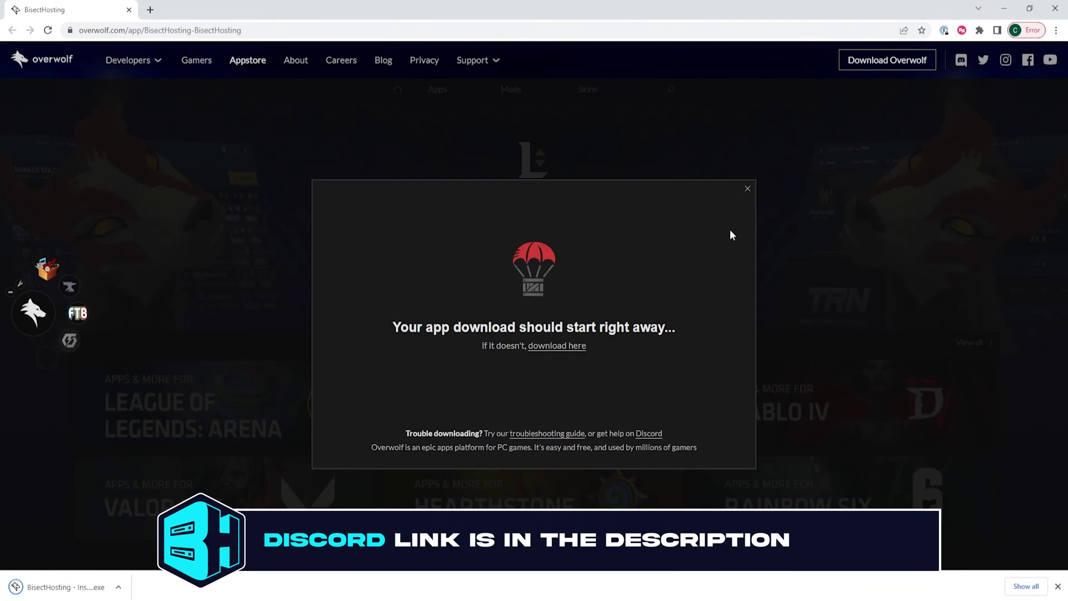
click(72, 591)
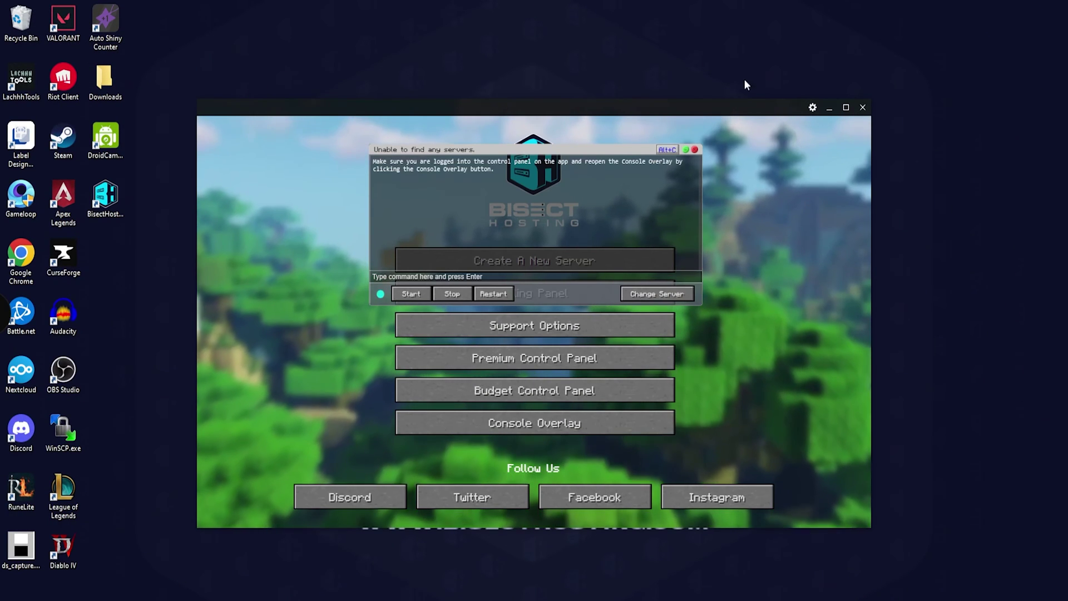
Step: Close the empty console overlay window to reveal the main menu
click(690, 112)
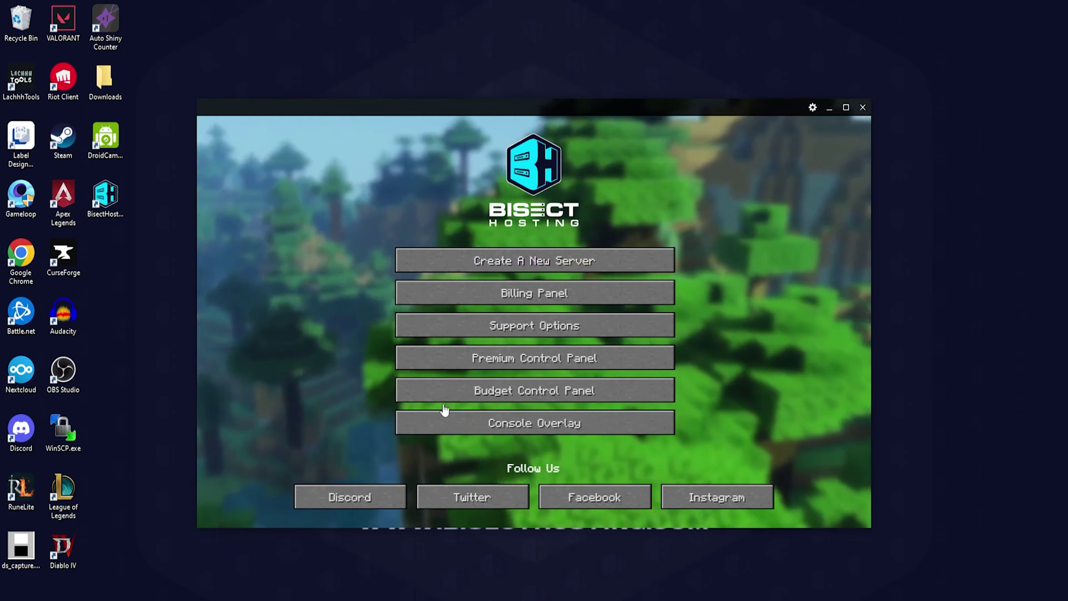
click(533, 270)
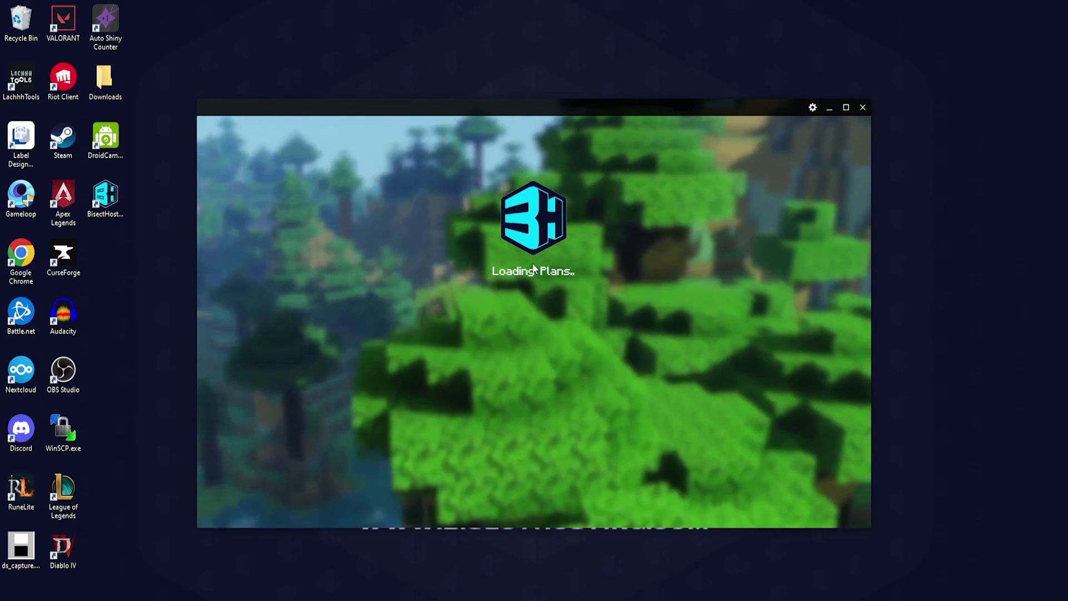
click(492, 271)
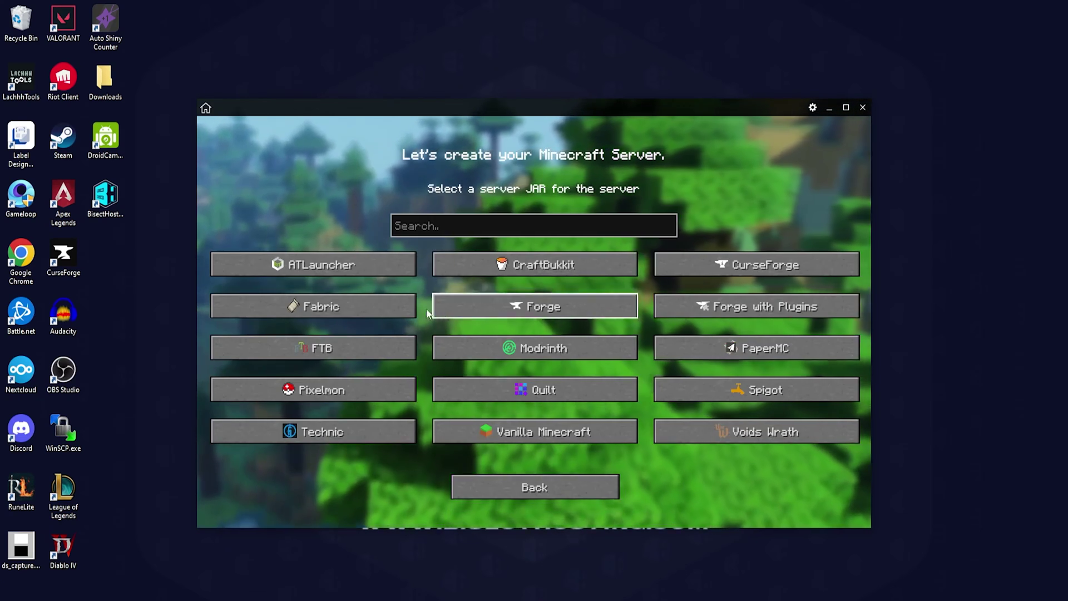
click(339, 309)
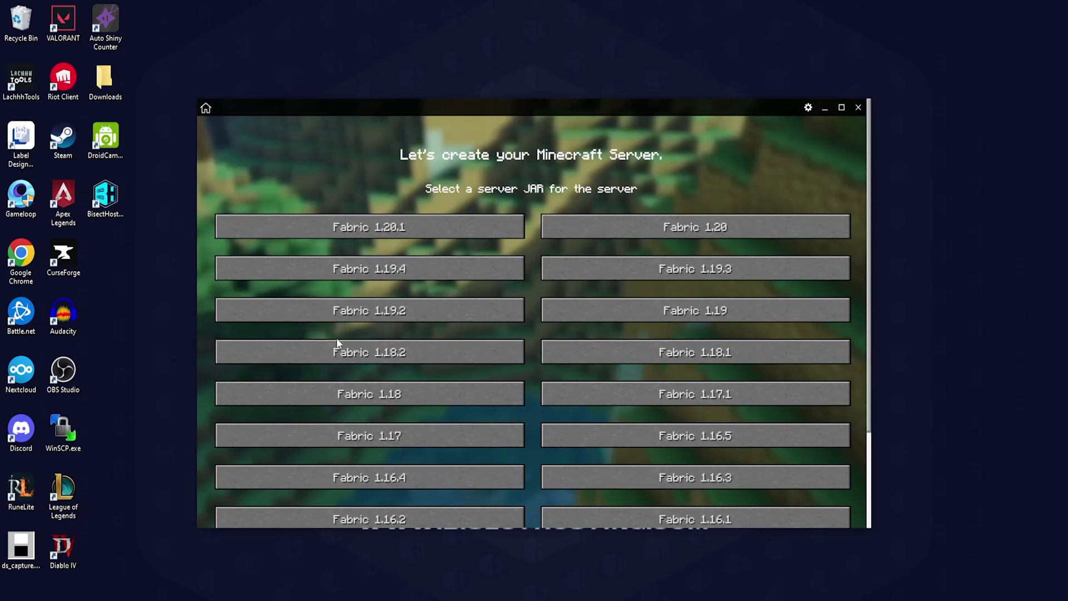
click(433, 315)
click(467, 298)
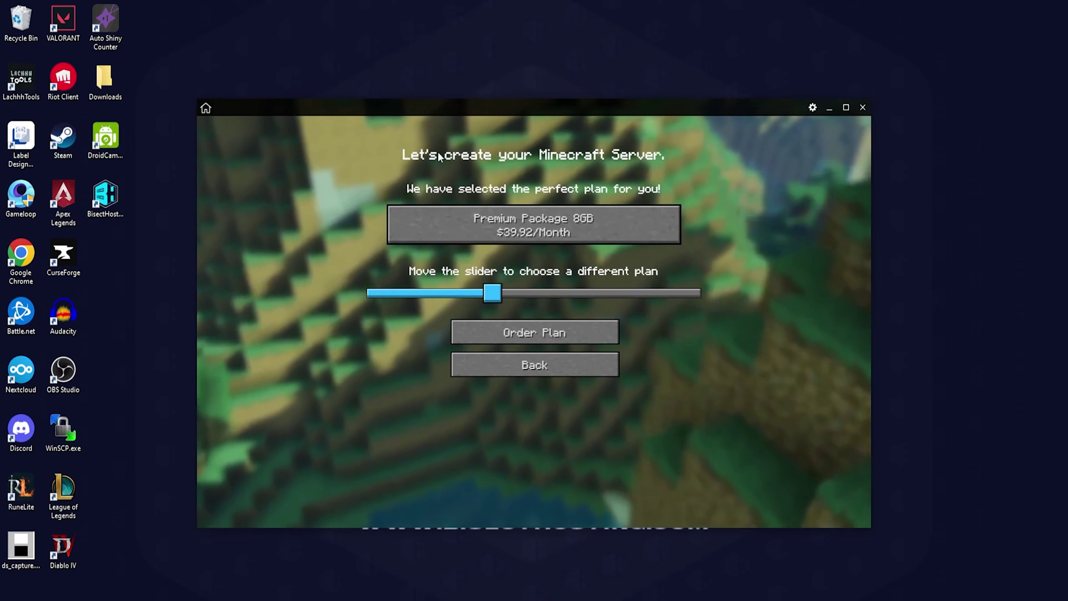
drag(492, 293, 443, 294)
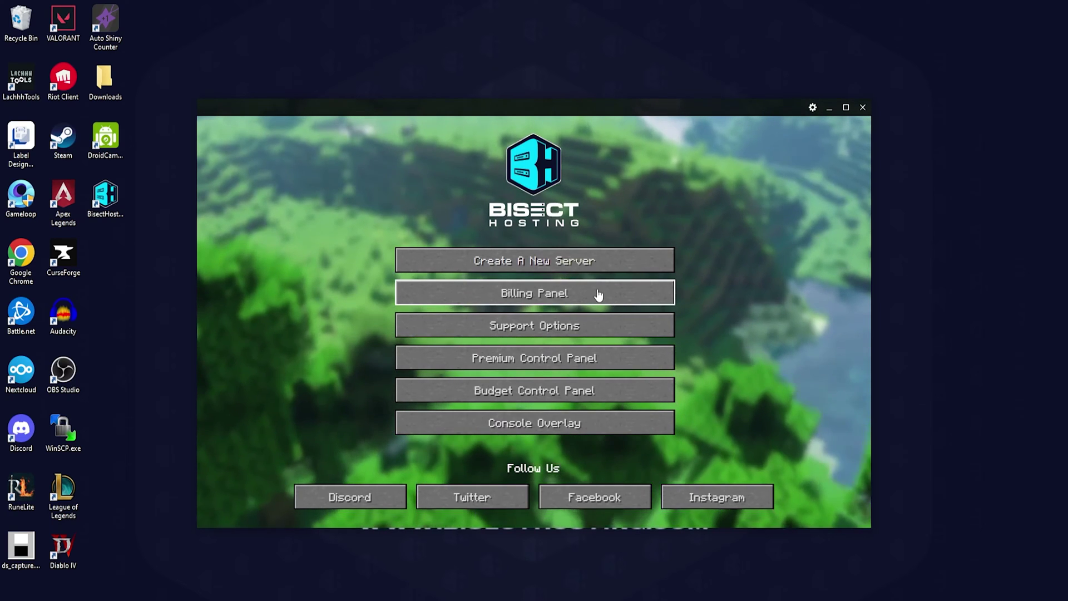
click(554, 290)
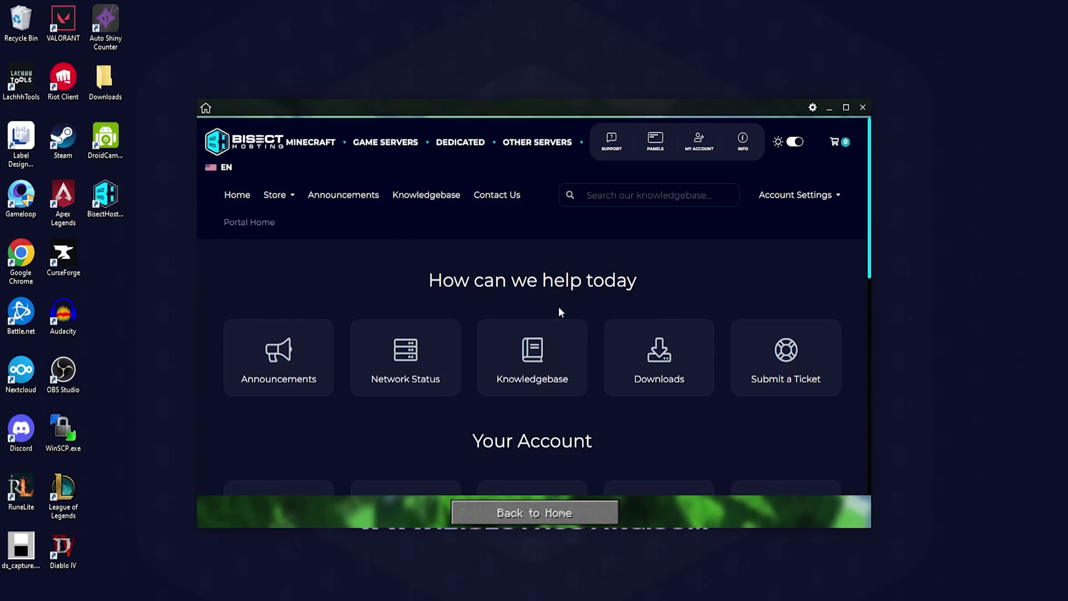
click(836, 196)
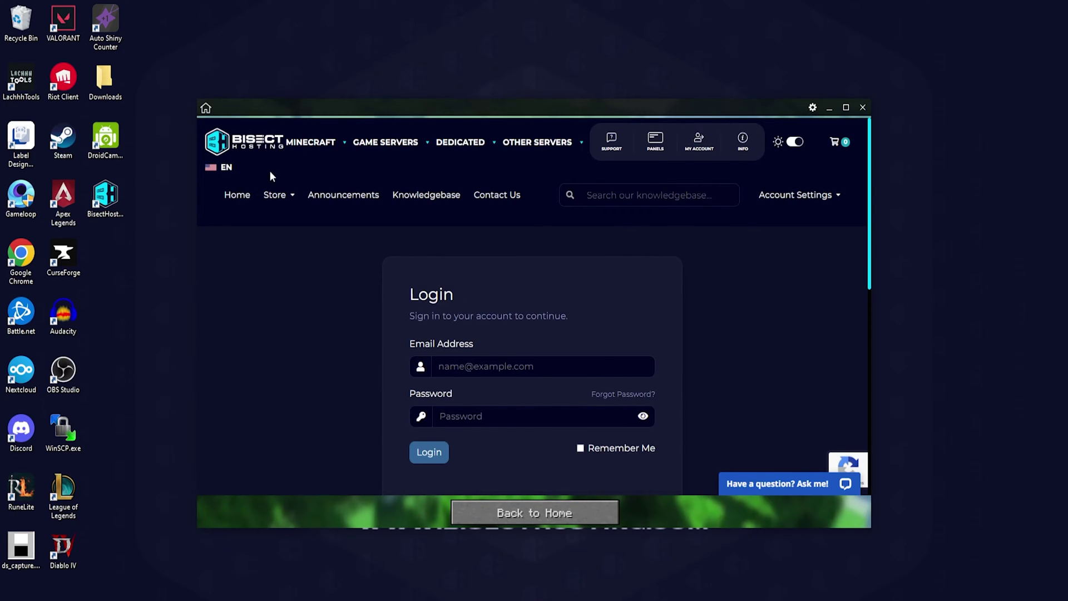
click(207, 109)
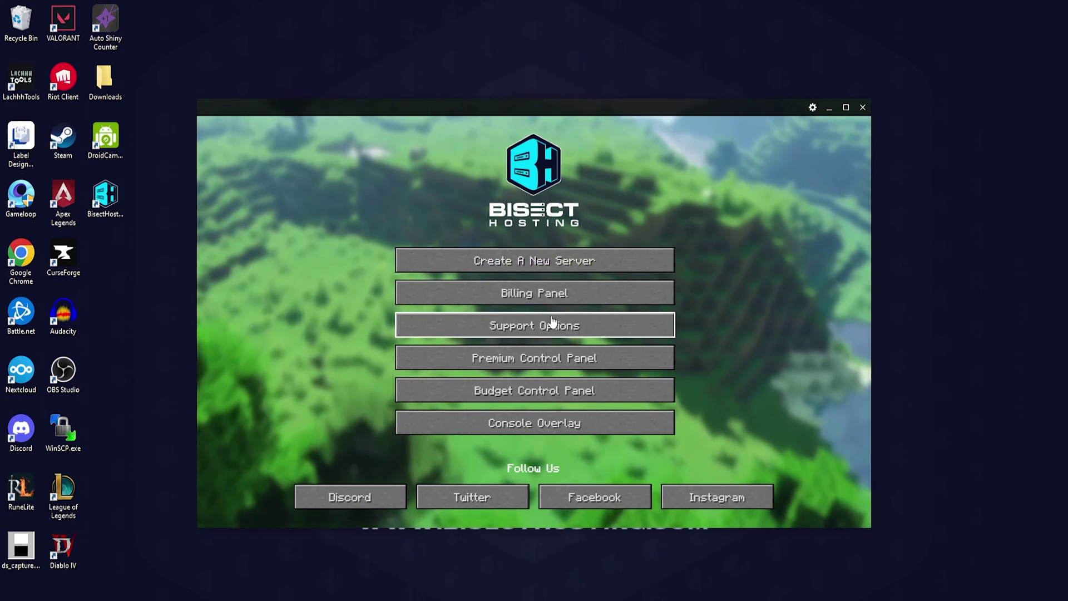
click(555, 323)
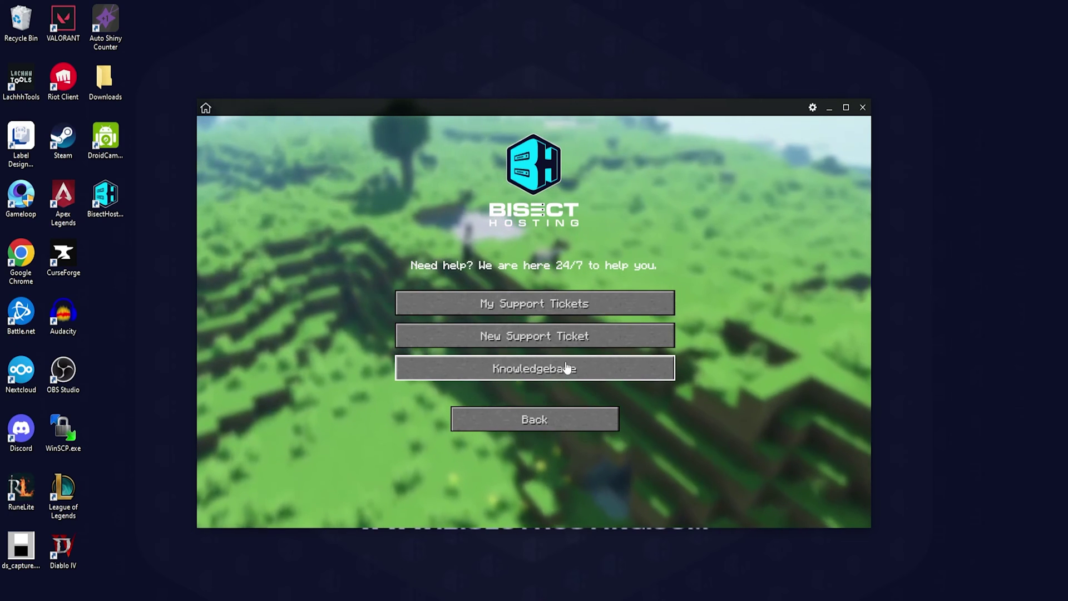
click(526, 418)
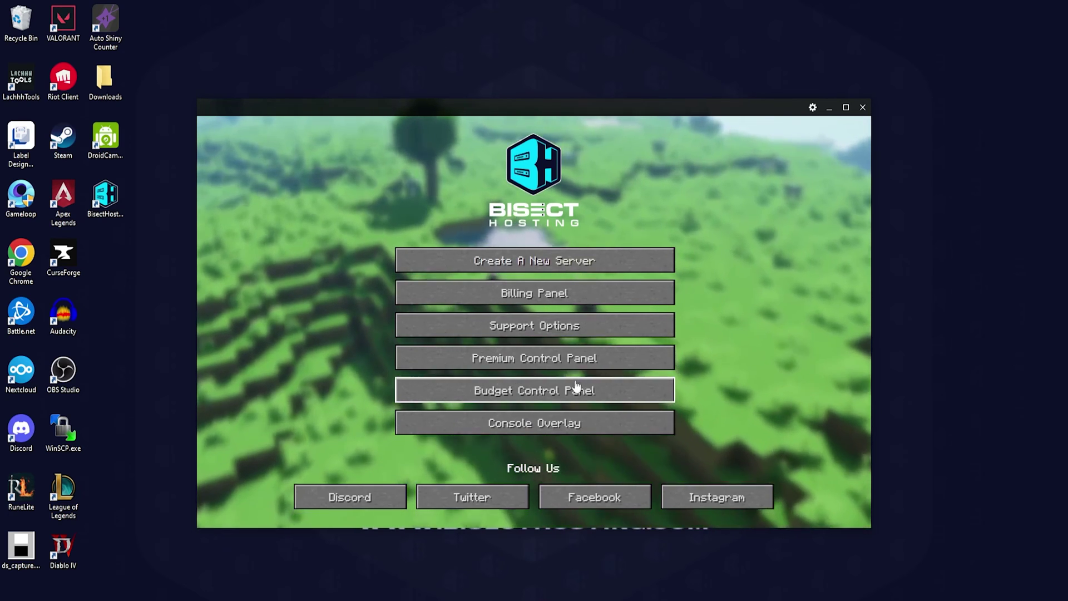
click(539, 361)
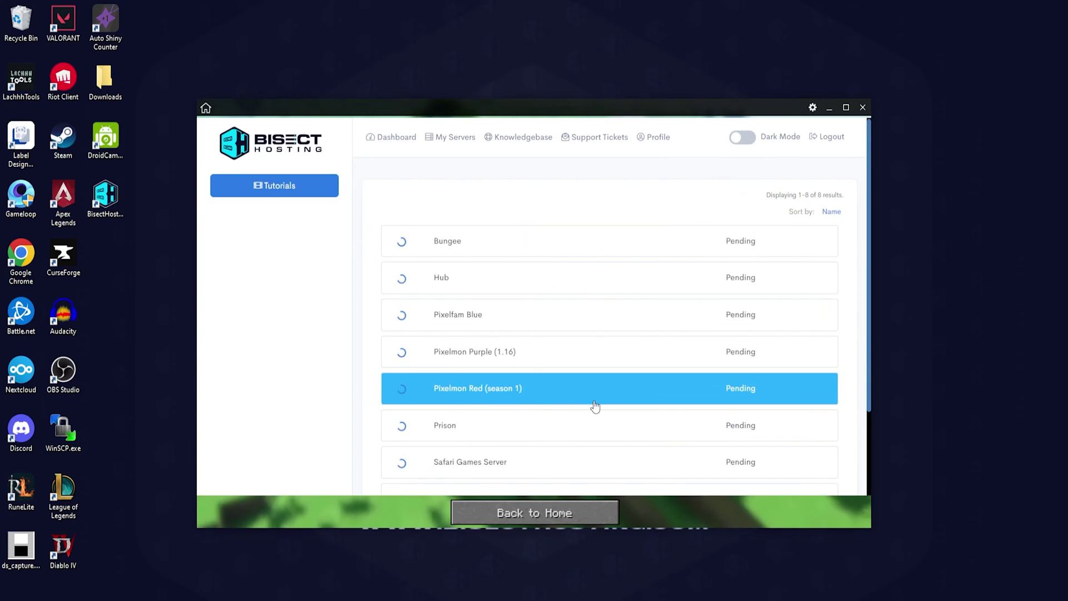
scroll(573, 412, down, 2)
scroll(557, 311, up, 2)
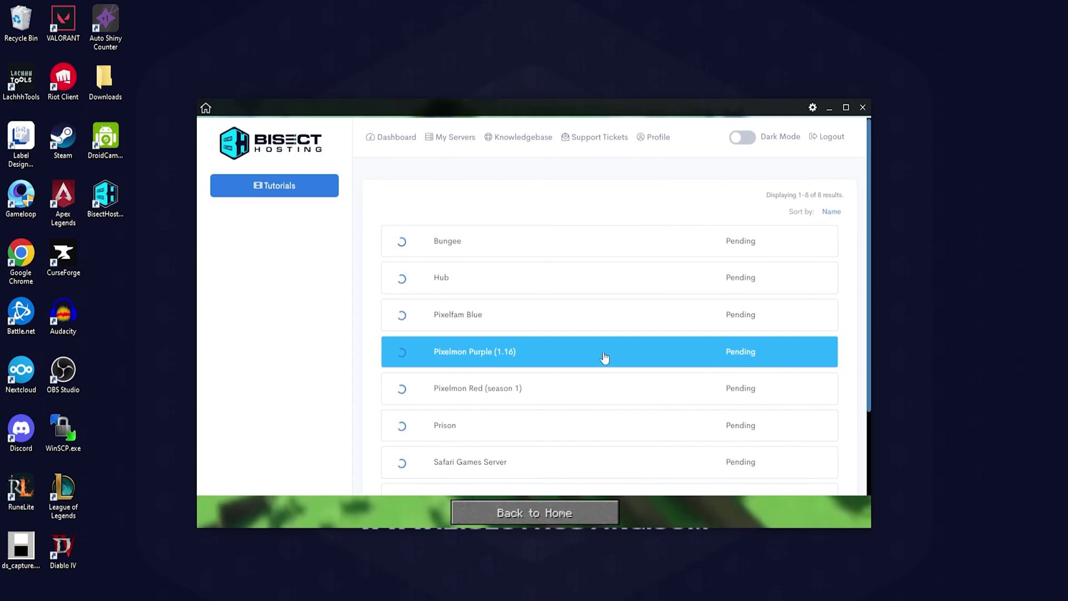
click(588, 328)
scroll(470, 324, down, 2)
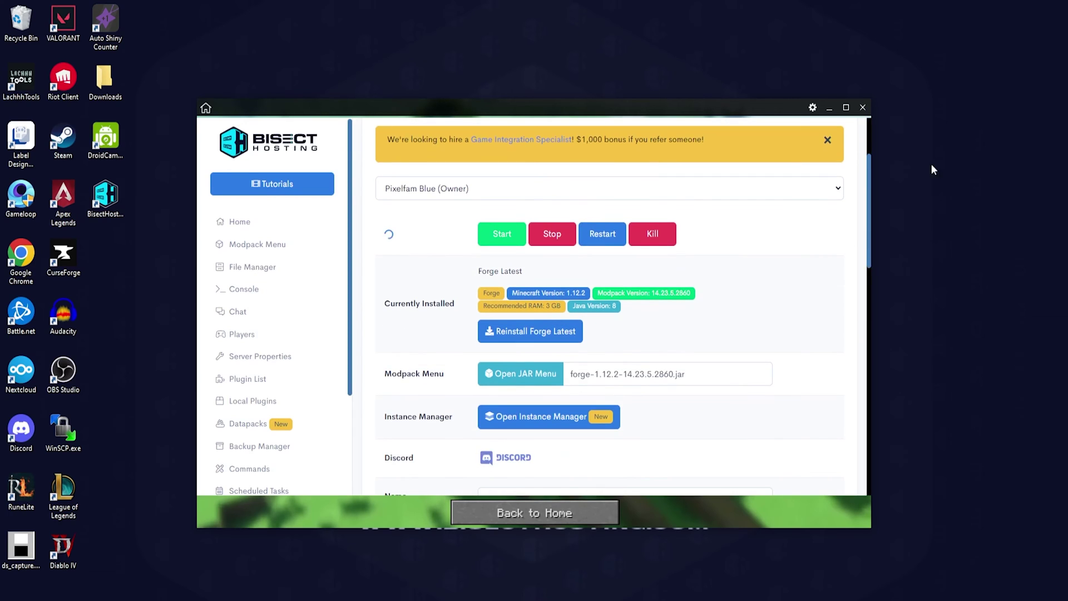
click(864, 107)
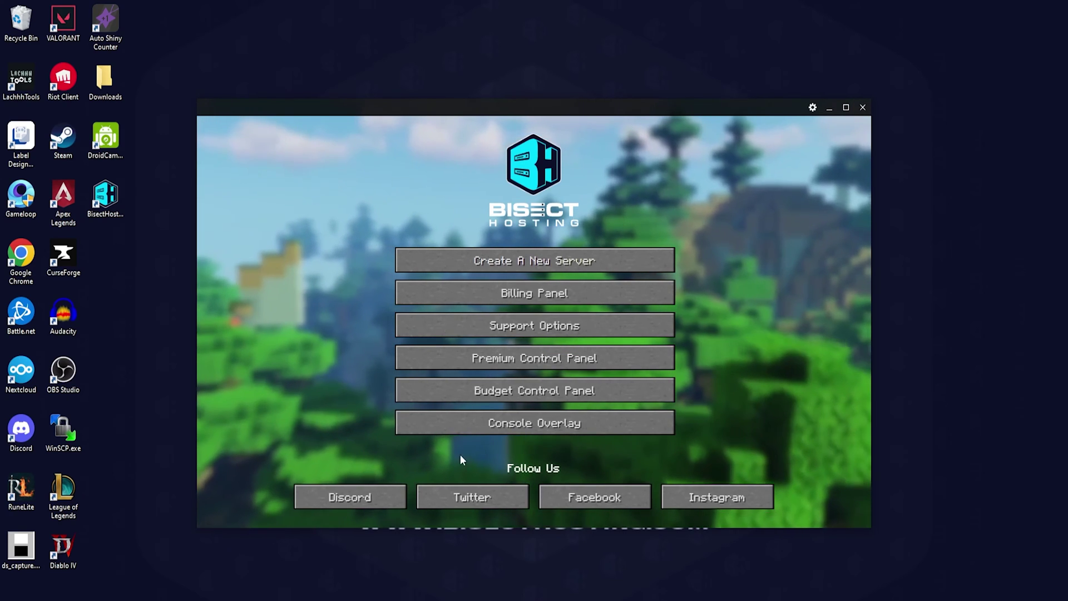
Step: Show the Pixelmon Red console overlay, move it to the top-right corner, then hide it with Alt+C
click(563, 425)
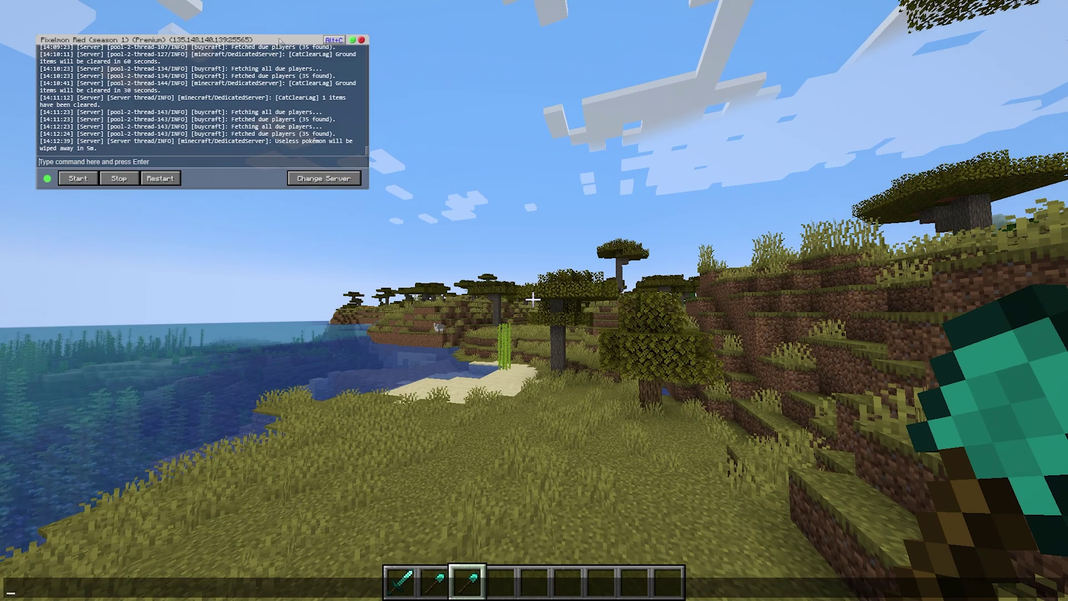
drag(280, 43, 962, 16)
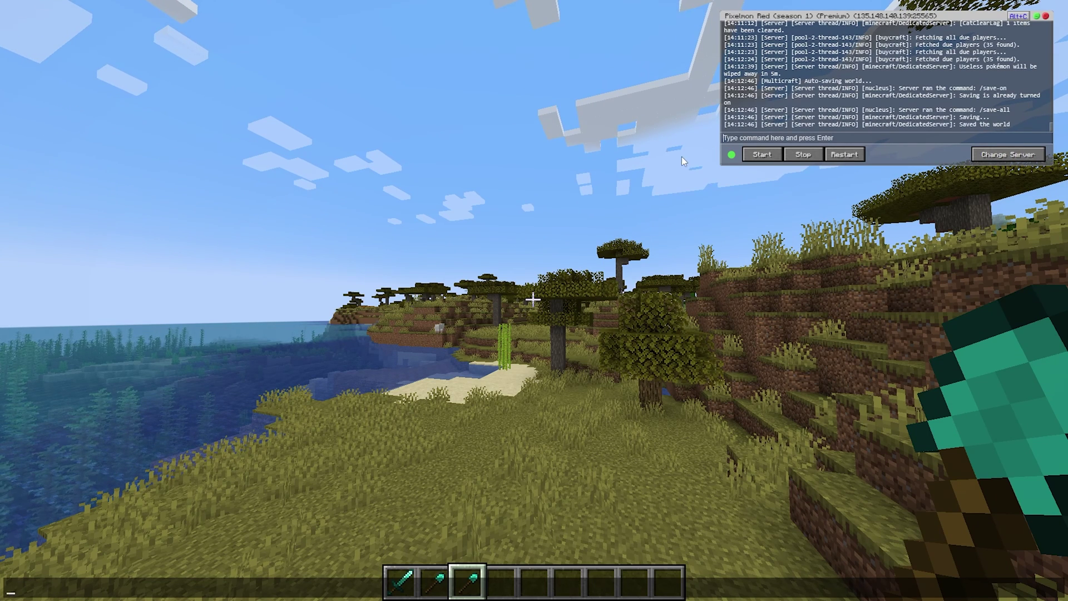
key(alt+c)
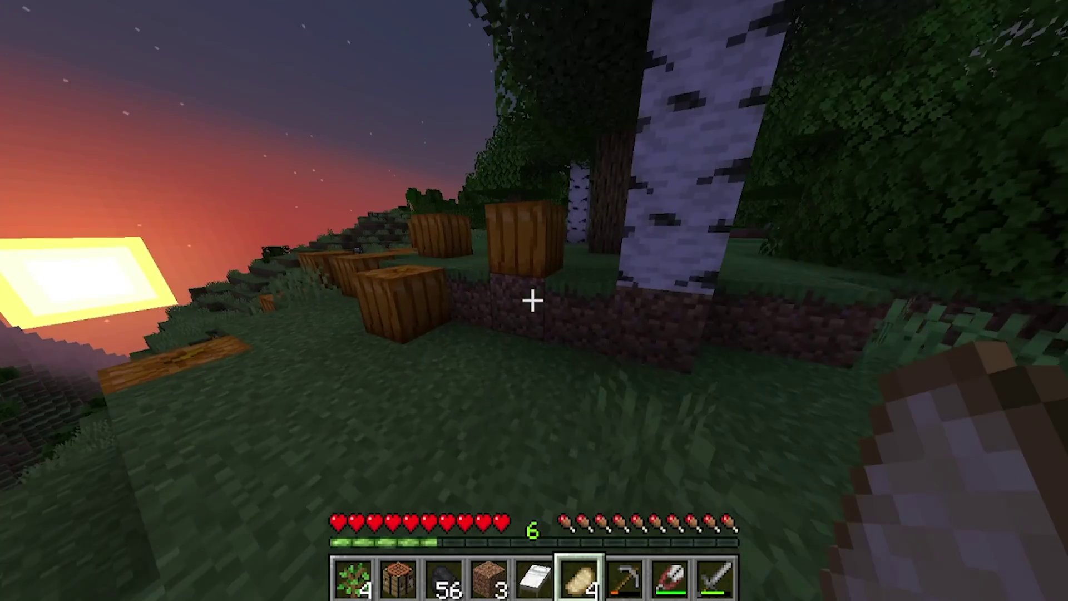
Step: Select the pickaxe on the hotbar and break the pumpkin in front of the player
scroll(533, 300, down, 1)
scroll(533, 300, up, 3)
drag(533, 301, 533, 301)
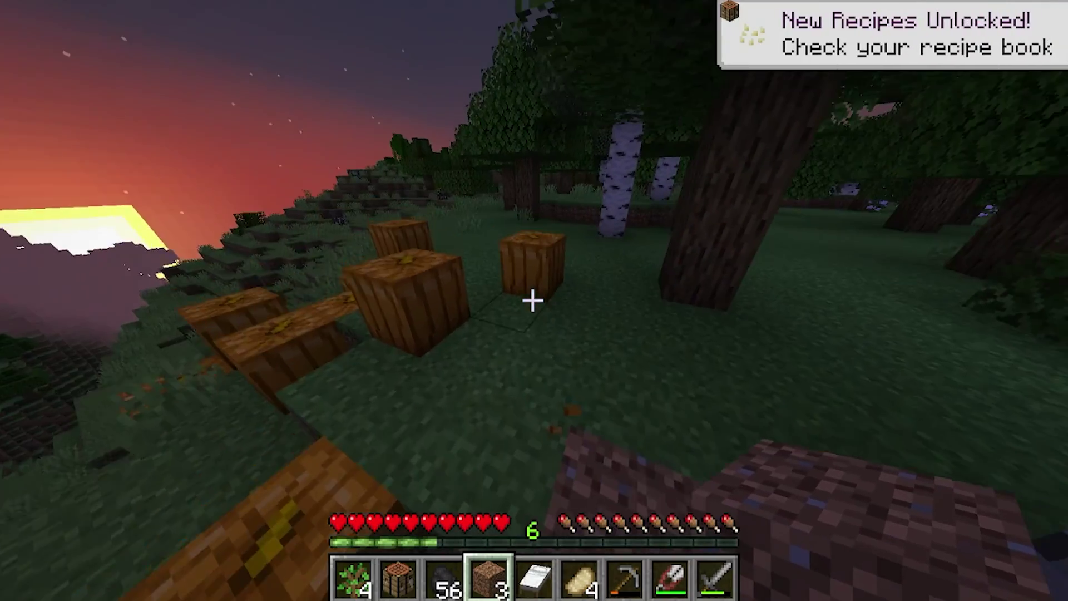
key(e)
key(e)
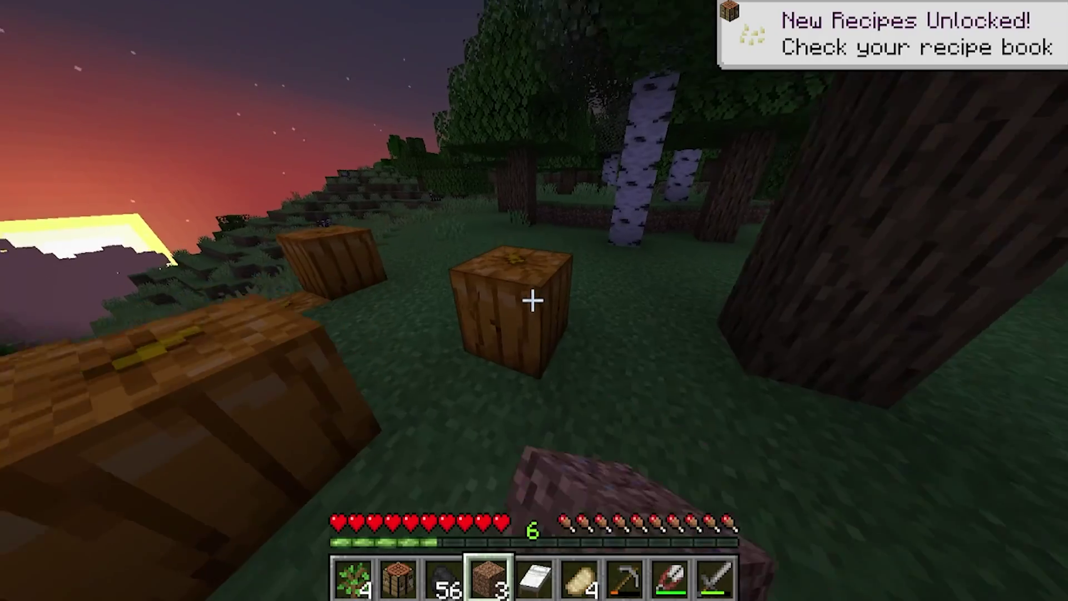